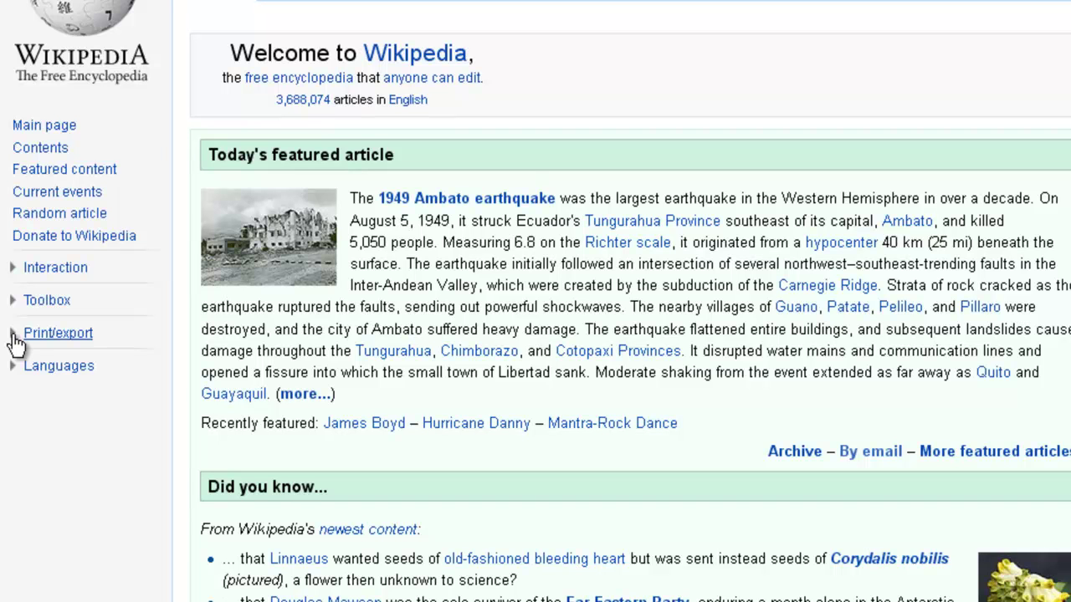
Step: Turn on the book creator from Print/export so an empty 0-page book box appears
left_click(15, 339)
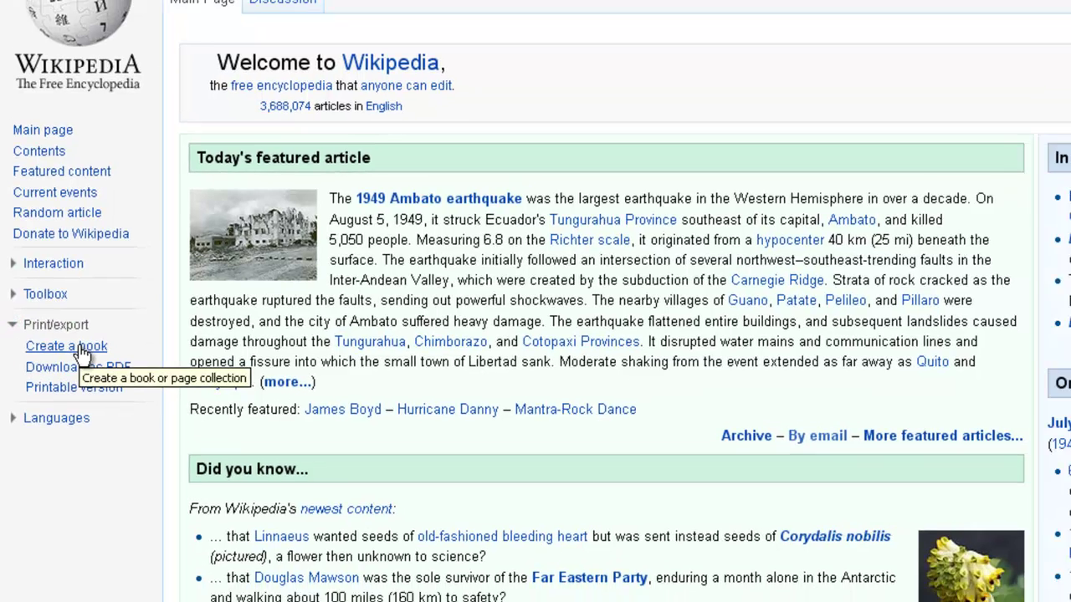
left_click(84, 356)
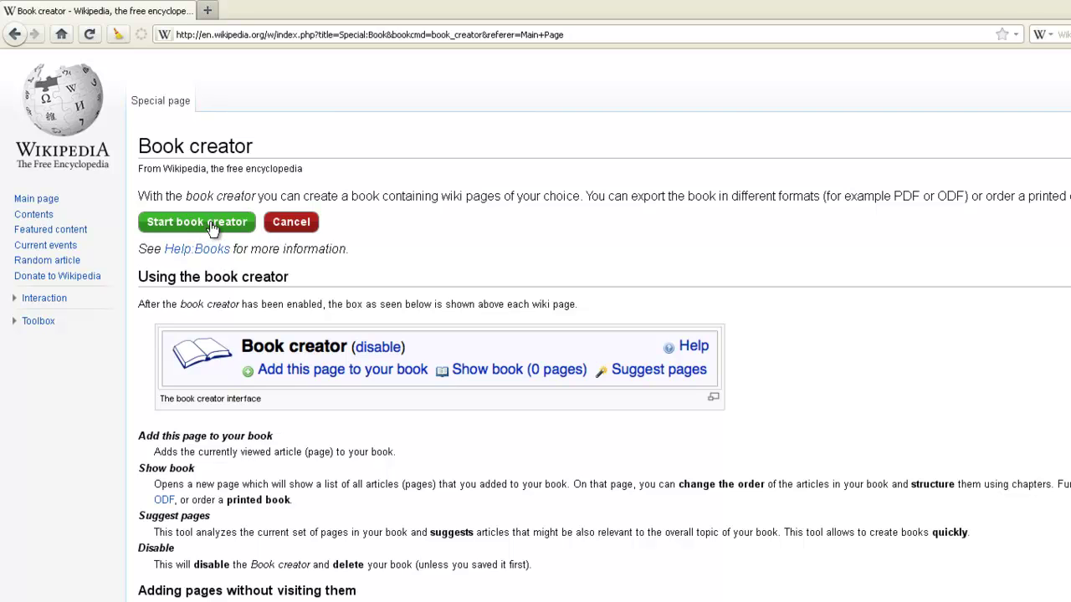
left_click(212, 226)
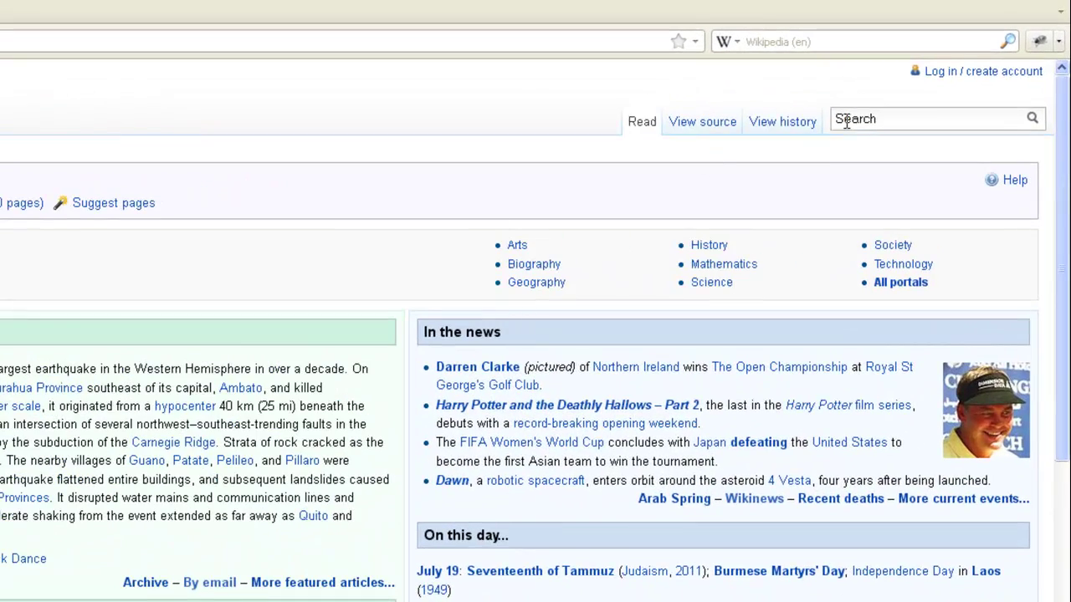
Step: Search for 'space exploration' and open that article
left_click(847, 120)
type("spa")
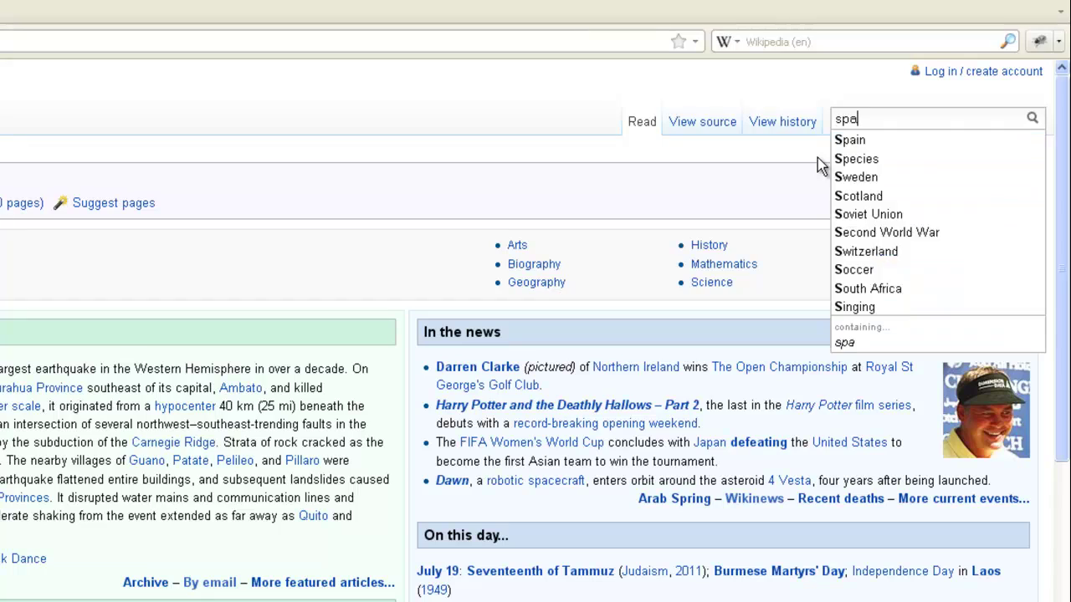
type("ce explora")
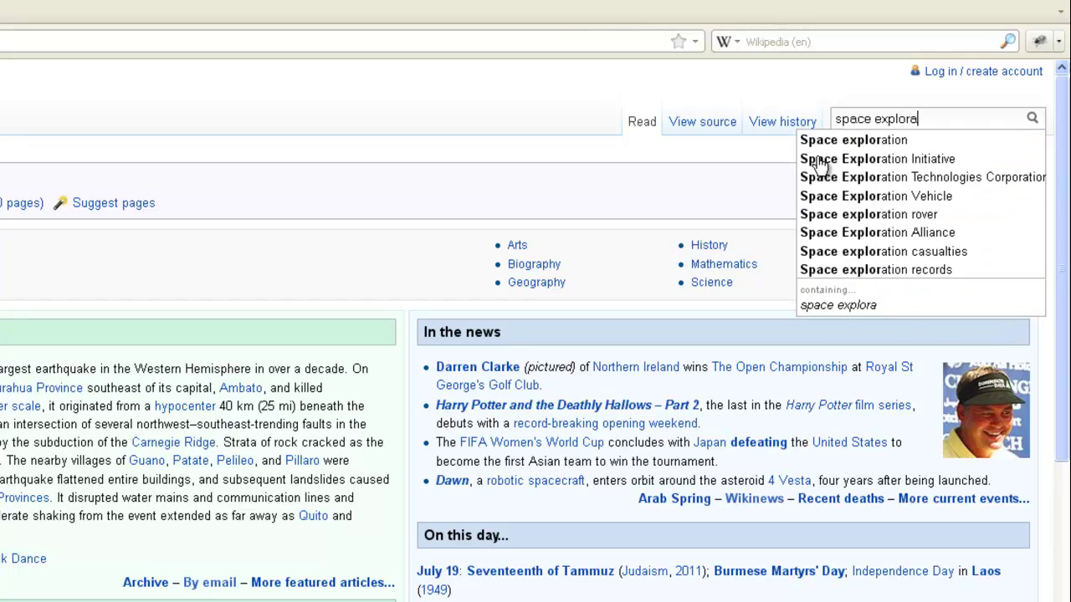
type("tion")
key("Return")
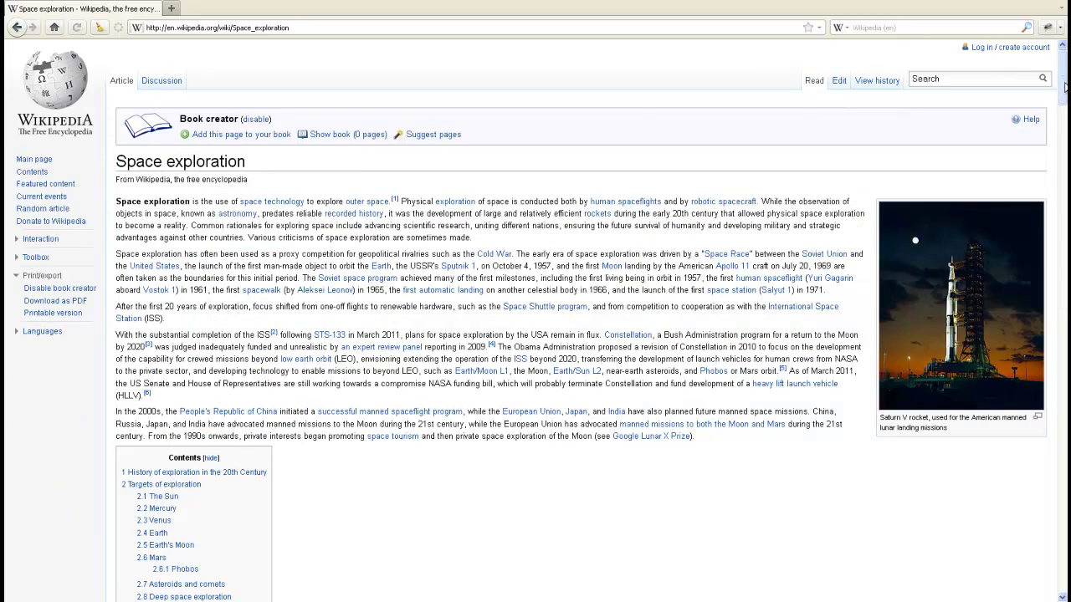
Step: Add Space exploration to the book and open the one-page book management view
mouse_move(1062, 84)
left_mouse_down()
mouse_move(1059, 247)
mouse_move(1063, 62)
left_mouse_up()
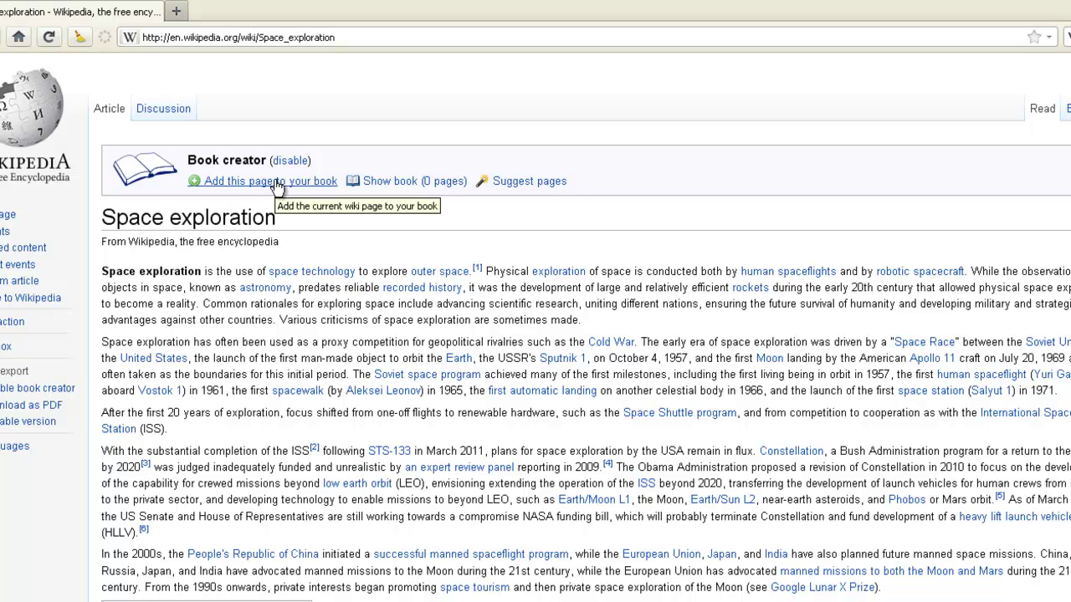
left_click(276, 183)
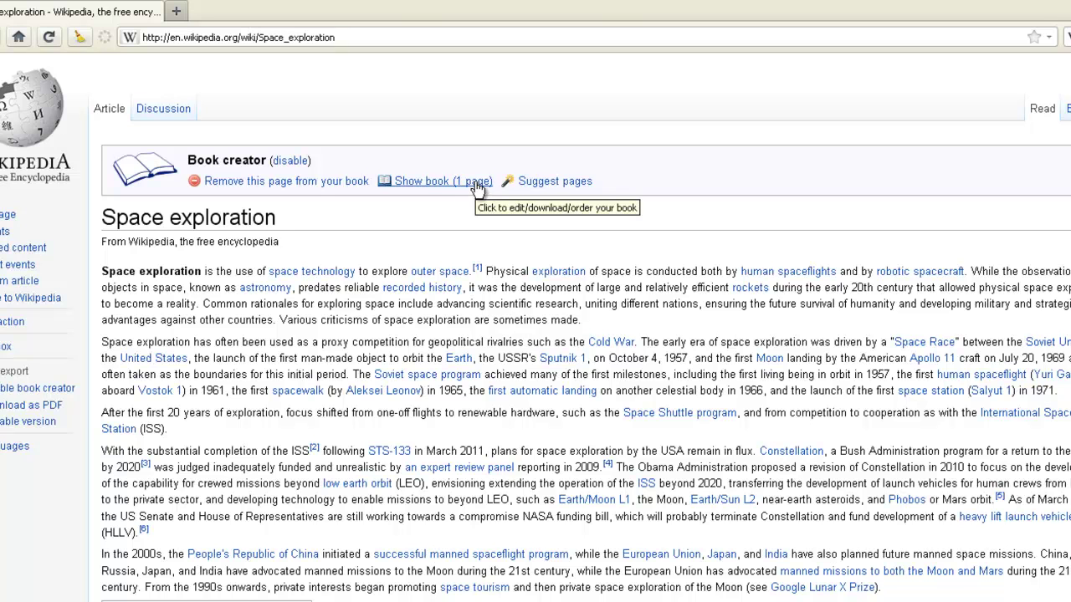
left_click(475, 184)
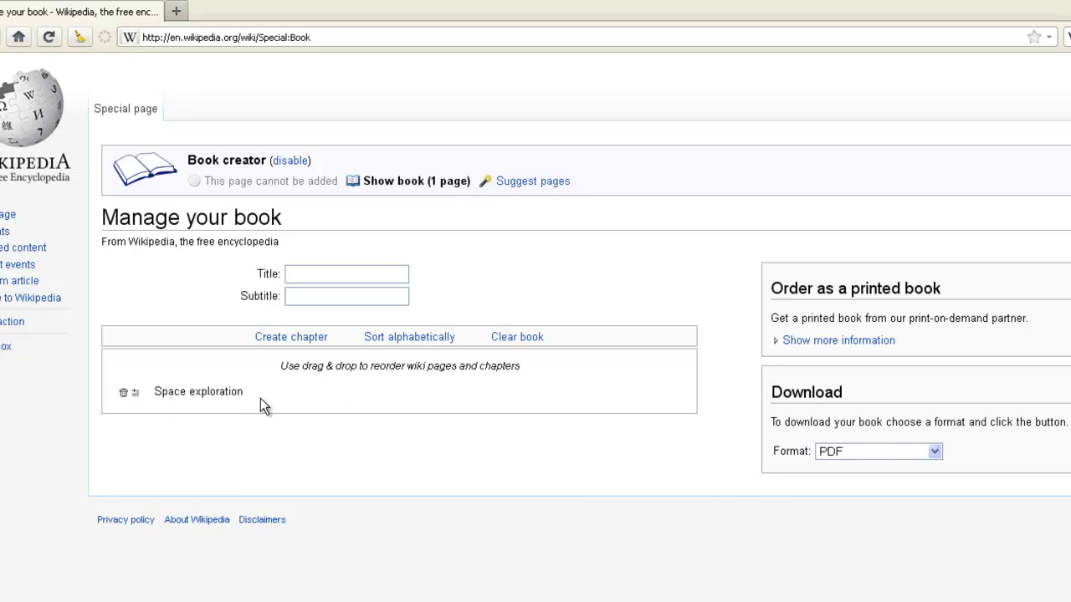
Step: Title the book 'Space Exploration' with subtitle 'Humans in Space'
left_click(317, 276)
type("Space Exploration")
left_click(381, 297)
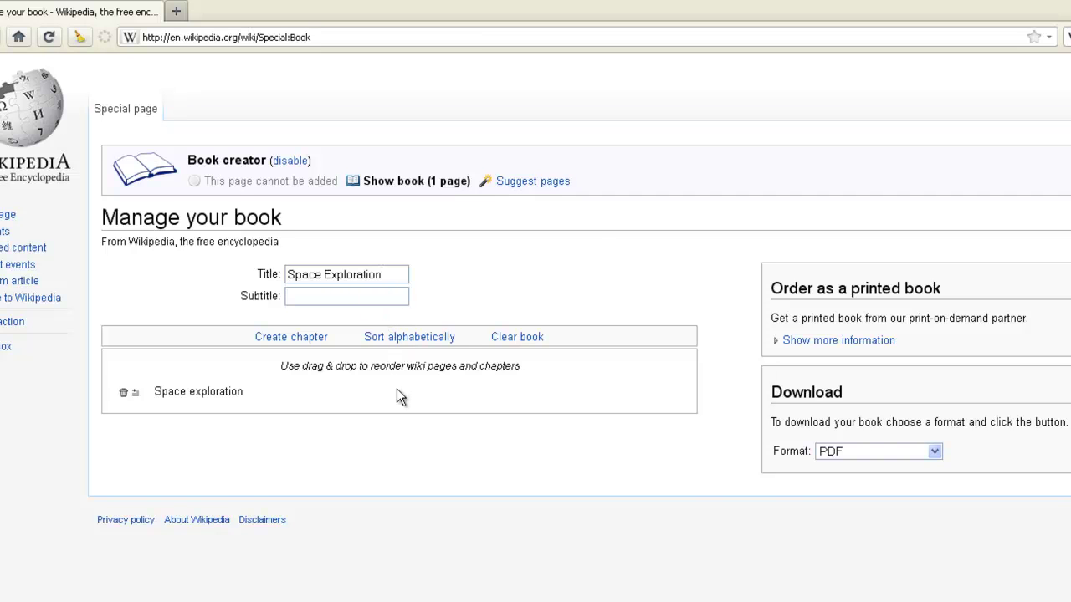
type("Humans in Space")
left_click(402, 276)
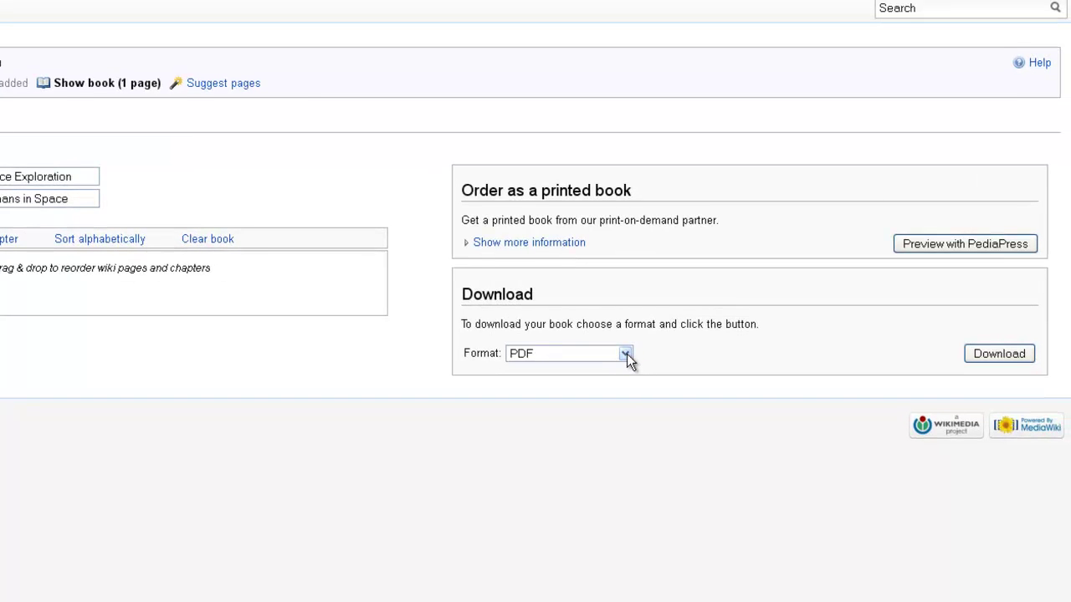
Step: Keep PDF as the download format and start rendering the book
left_click(627, 353)
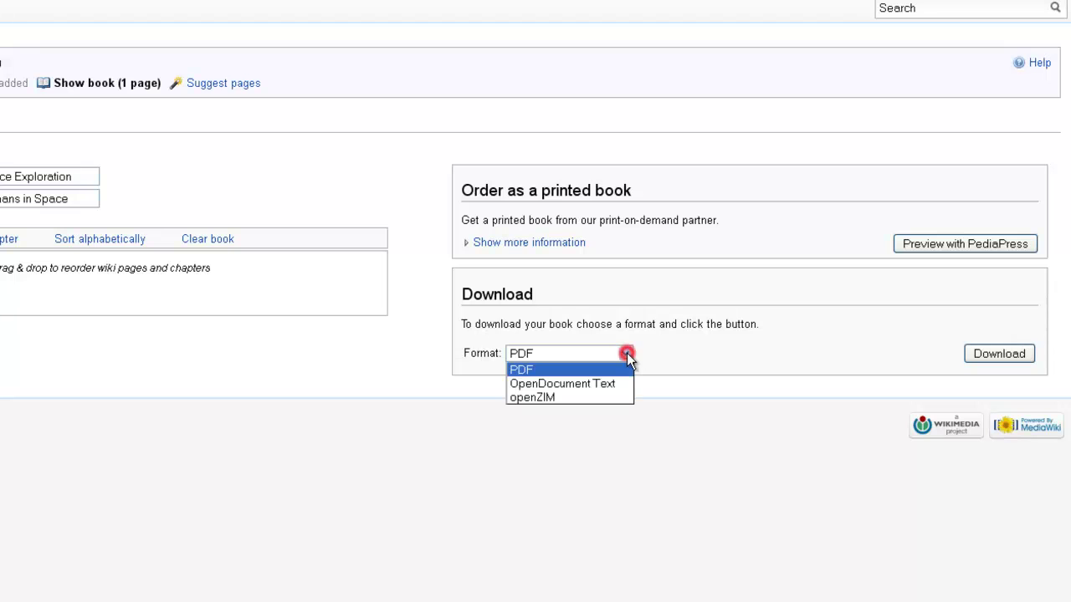
left_click(558, 371)
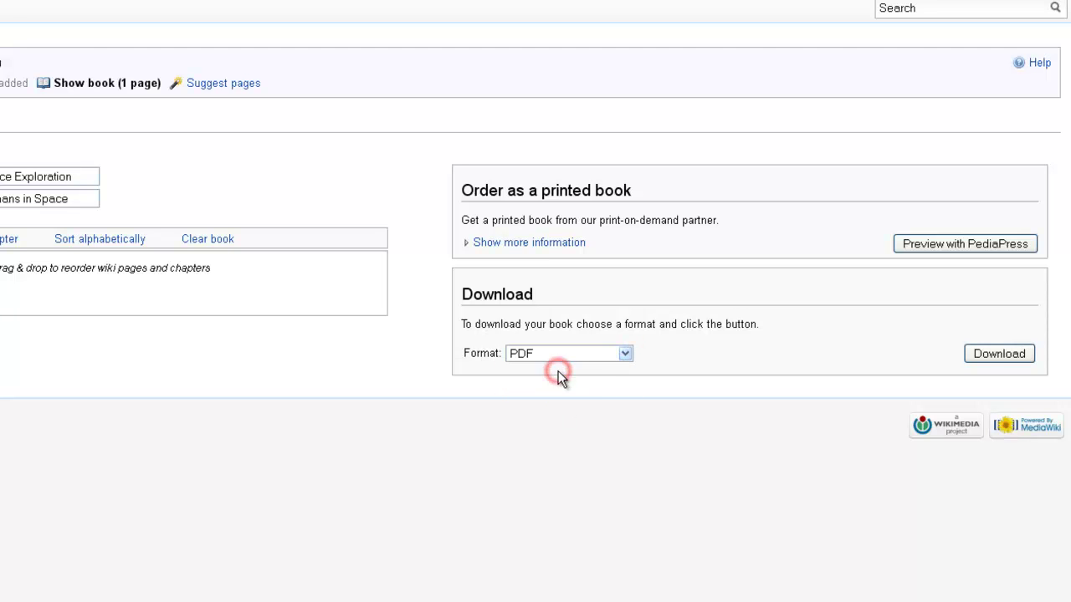
left_click(983, 354)
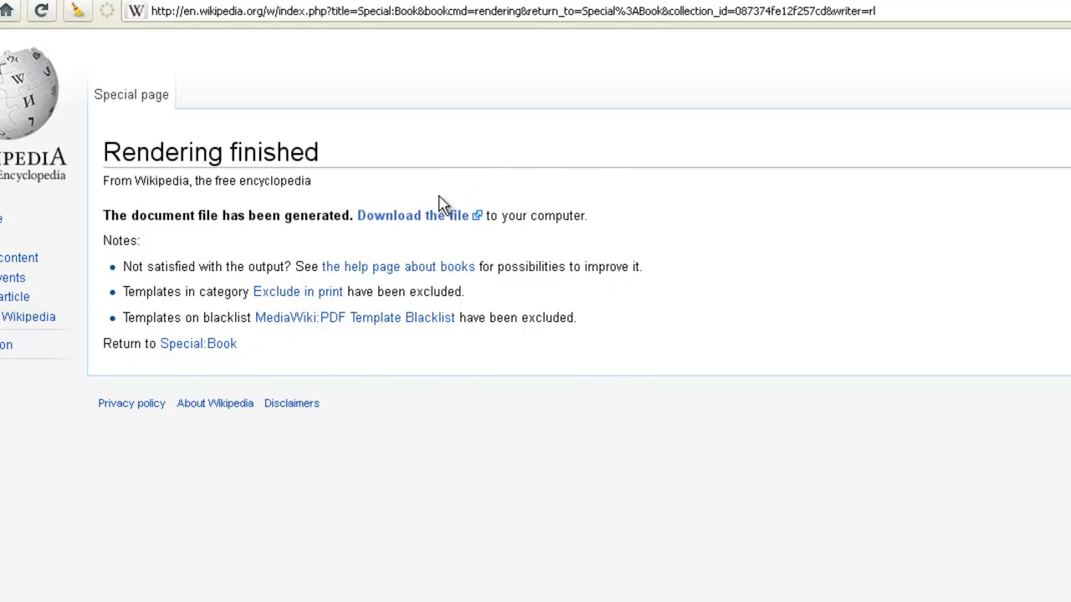
Step: Download the rendered book file once rendering finishes
left_click(432, 219)
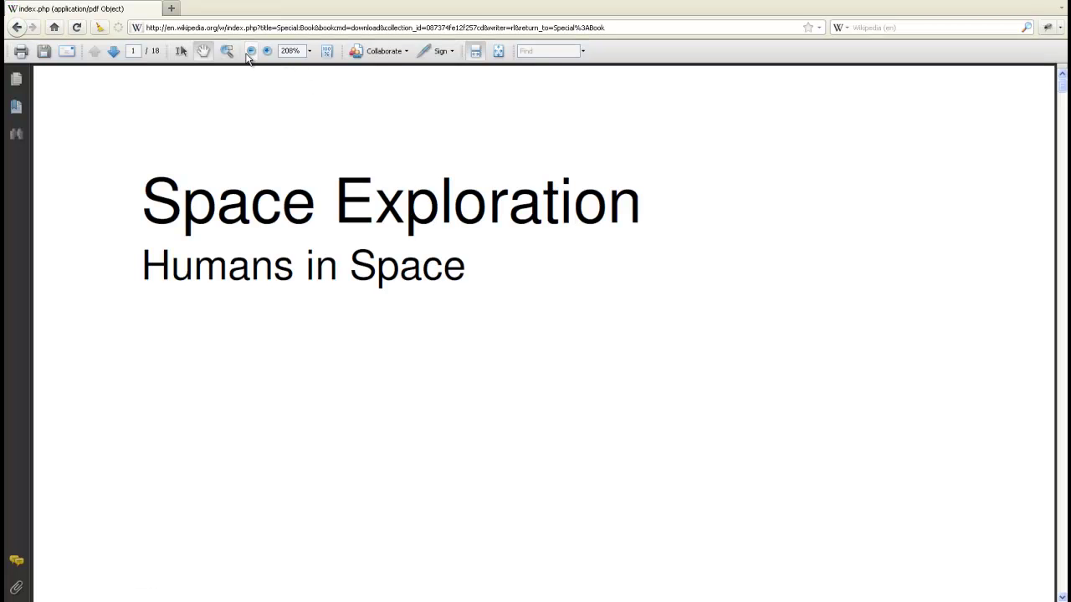
Step: Zoom the 18-page PDF out to show its whole title page, then return to the article
left_click(250, 52)
left_click(249, 52)
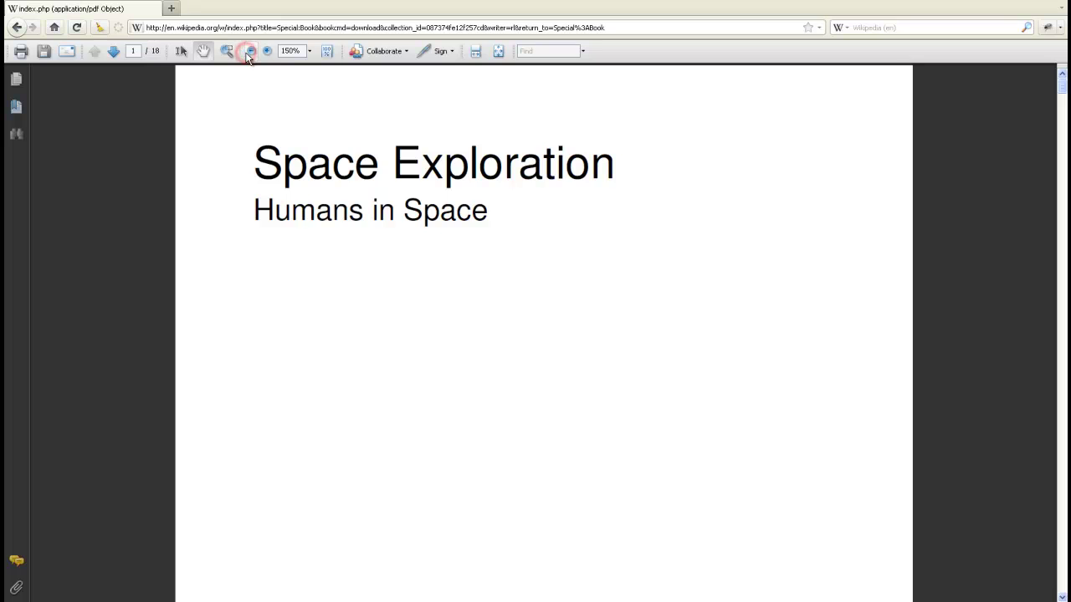
left_click(249, 52)
left_click(249, 52)
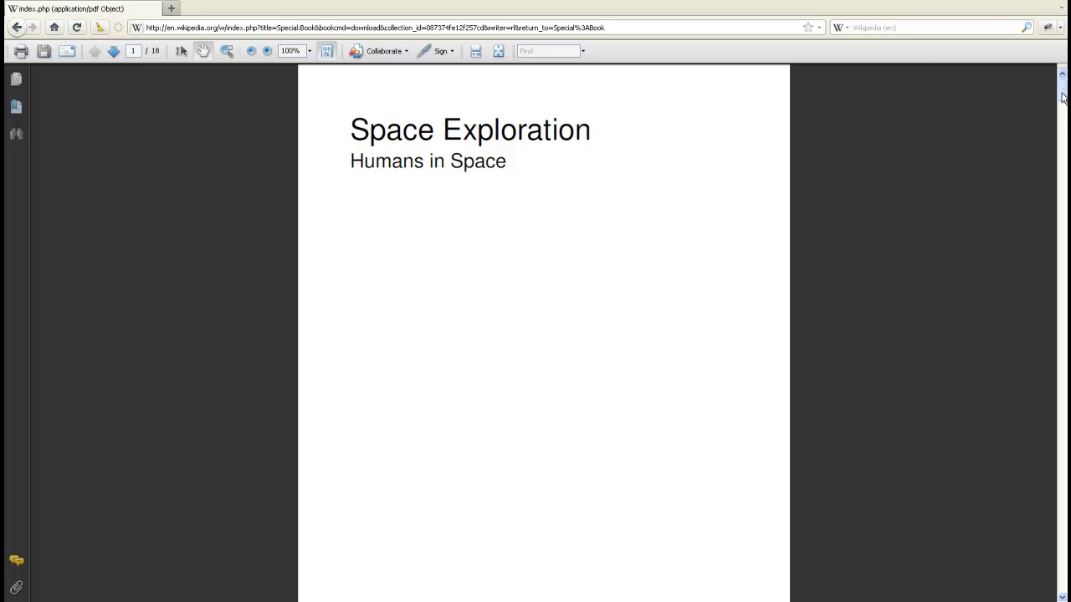
mouse_move(1062, 92)
left_mouse_down()
mouse_move(1045, 288)
mouse_move(1050, 86)
left_mouse_up()
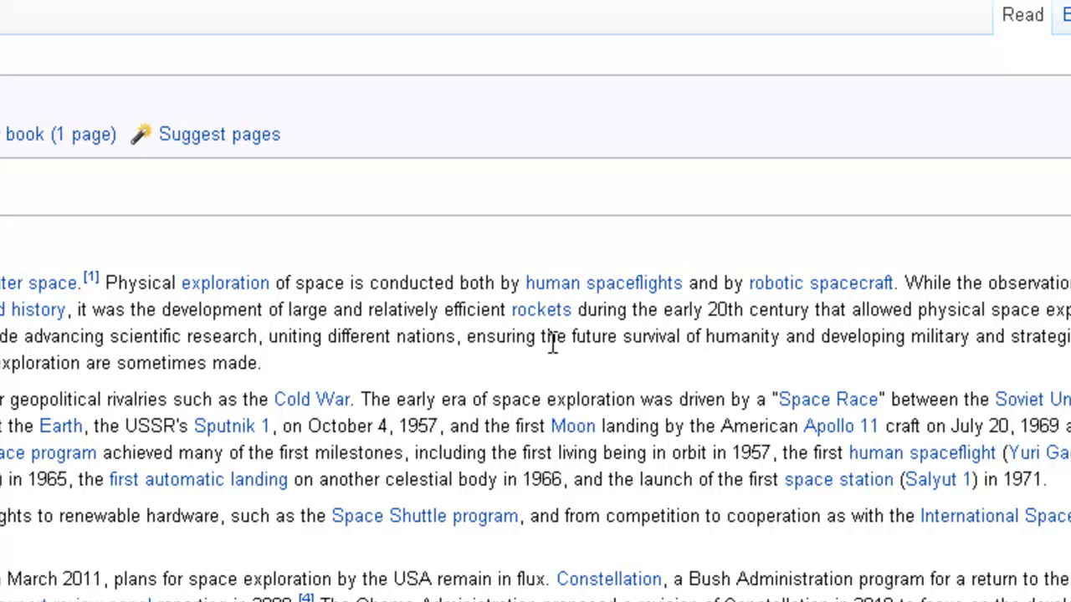
Step: Add the linked Rocket article to the book and open its two-page management view
mouse_move(554, 321)
mouse_move(553, 323)
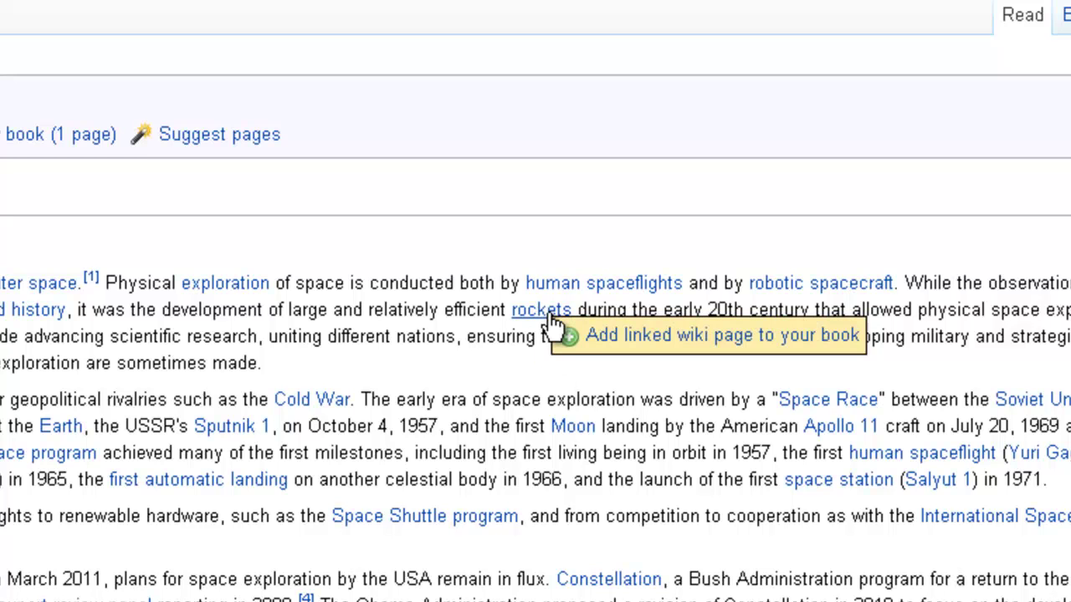
left_click(612, 338)
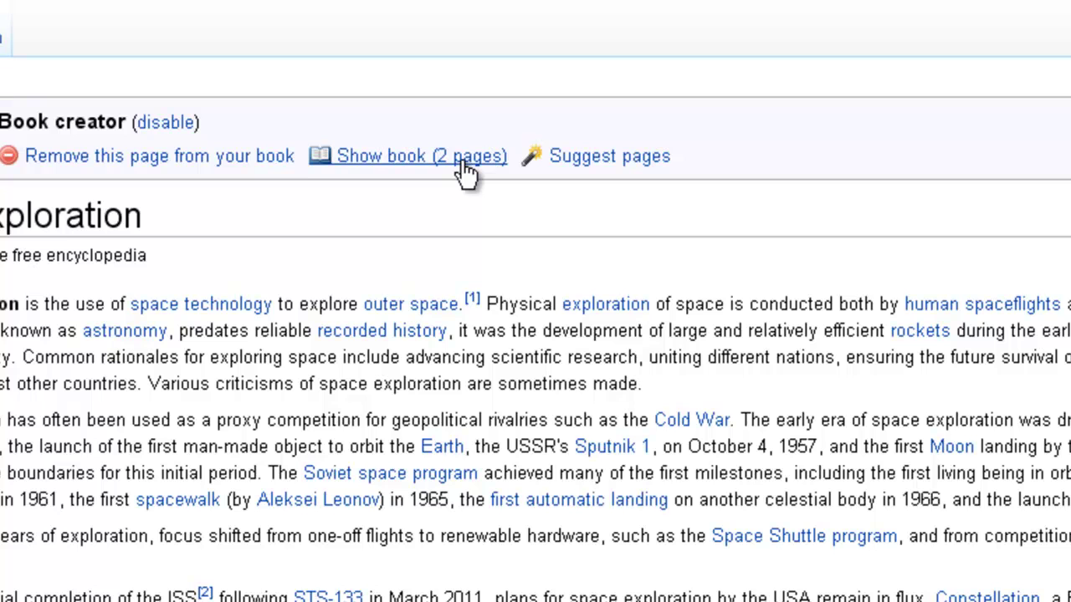
left_click(464, 167)
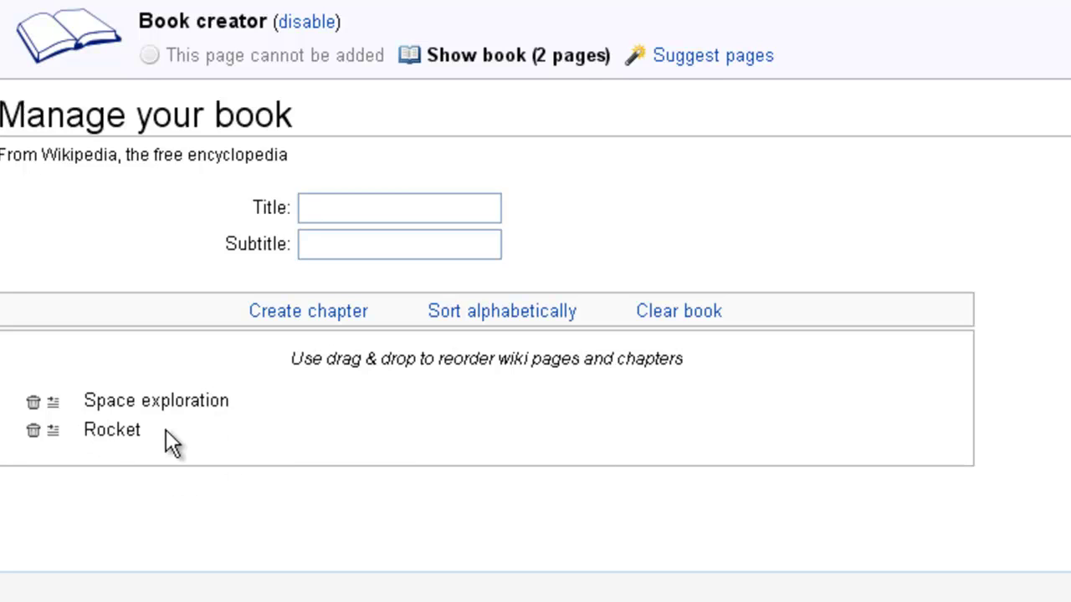
Step: Try reordering the two articles, then type title 'Space Exploration' and begin subtitle 'Humans in Space'
left_click_drag(148, 399, 161, 456)
left_click_drag(126, 402, 132, 440)
left_click(364, 205)
type("Space Exploration")
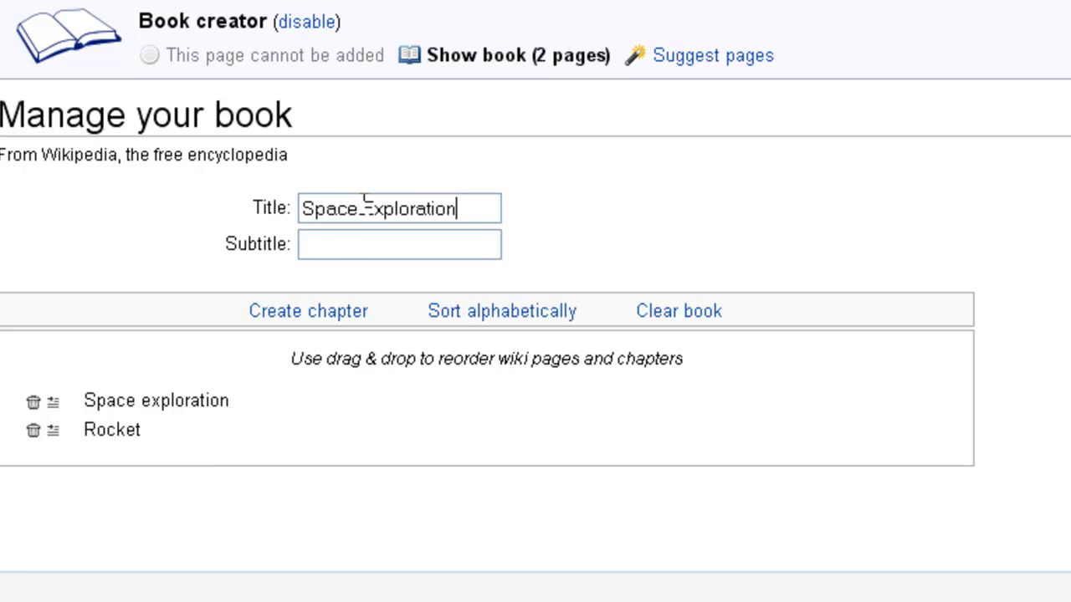
left_click(335, 246)
type("Humans in ")
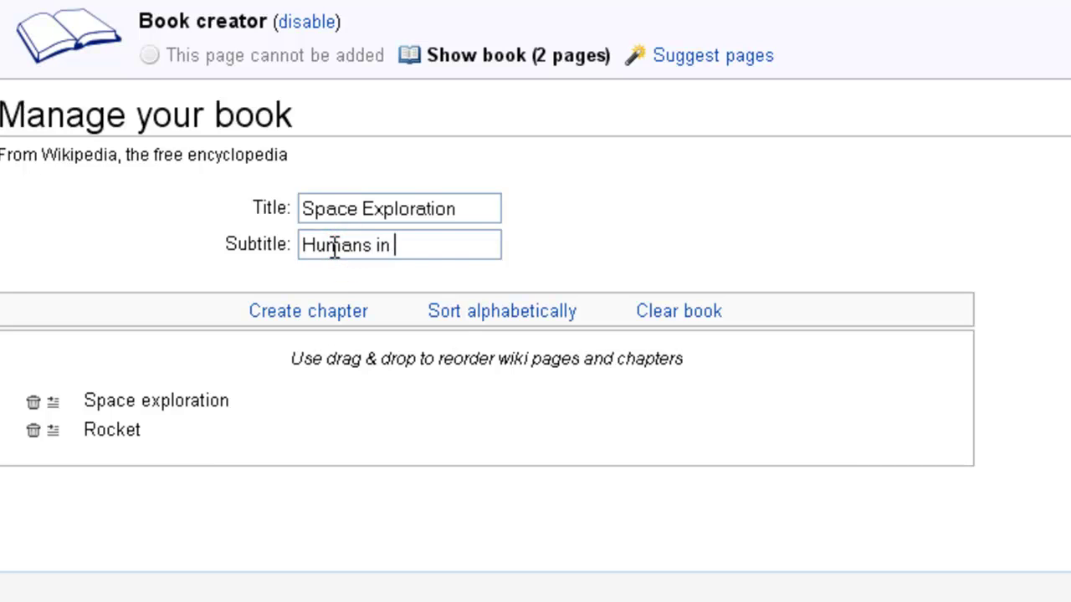
type("Space")
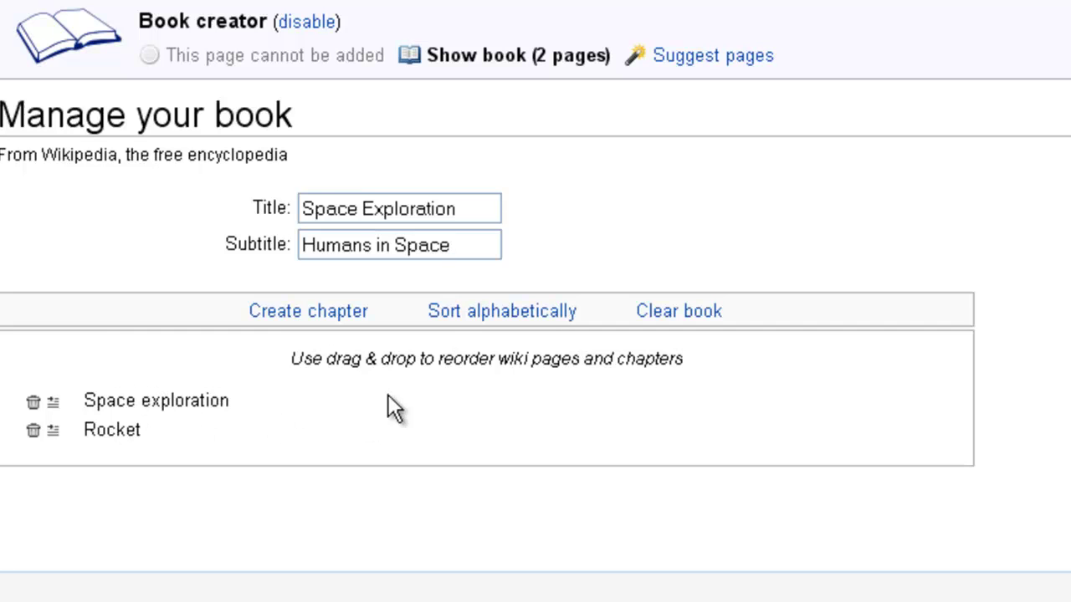
Step: Create chapters Introduction and Rockets, moving Rockets below Space exploration so it holds Rocket
left_click(332, 314)
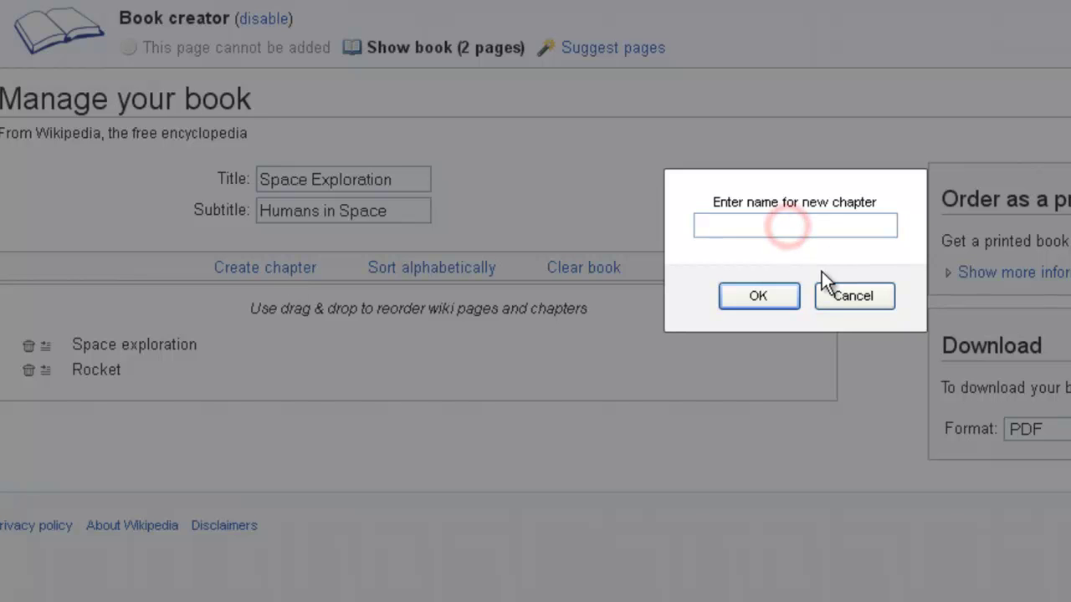
type("Introduction")
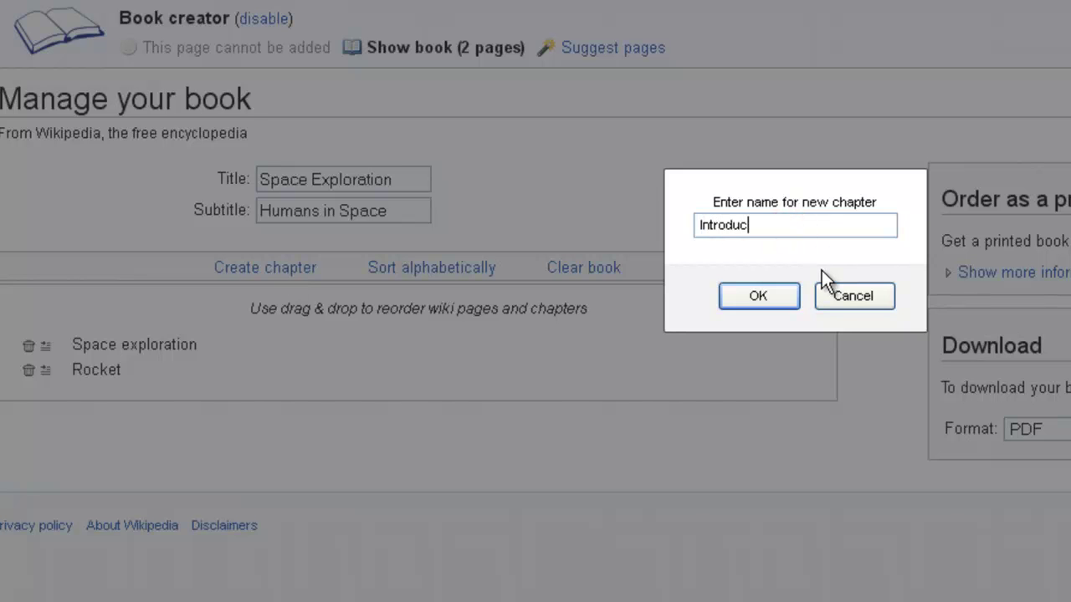
left_click(786, 301)
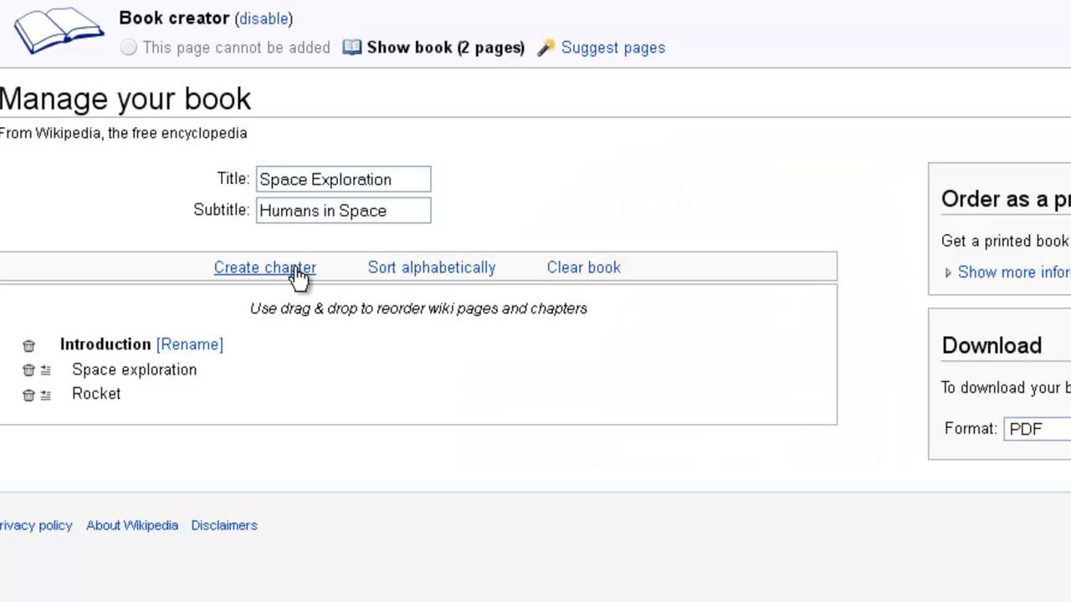
left_click(268, 270)
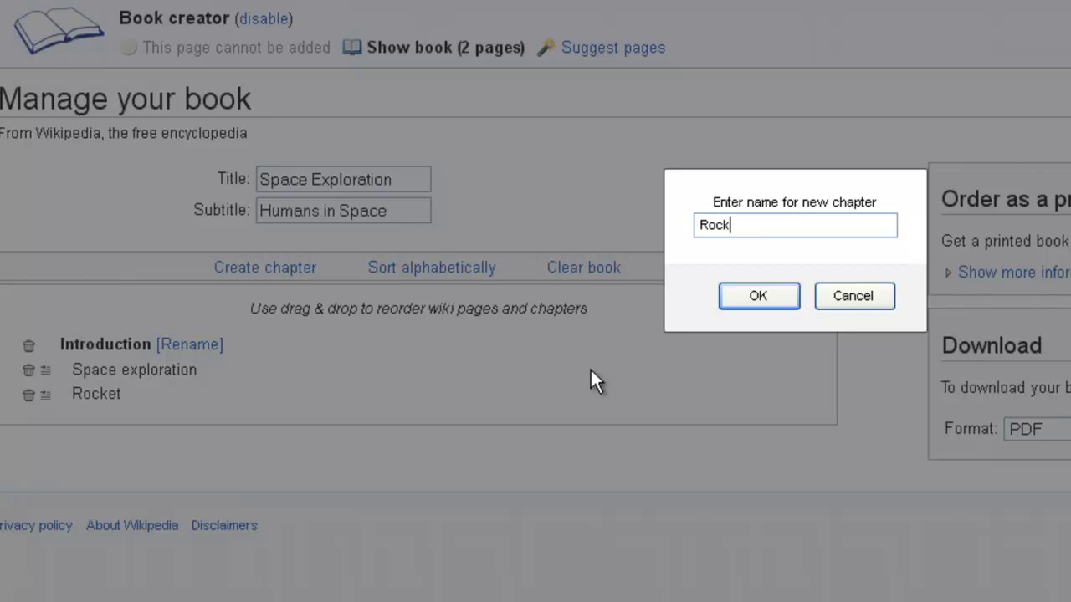
left_click(724, 295)
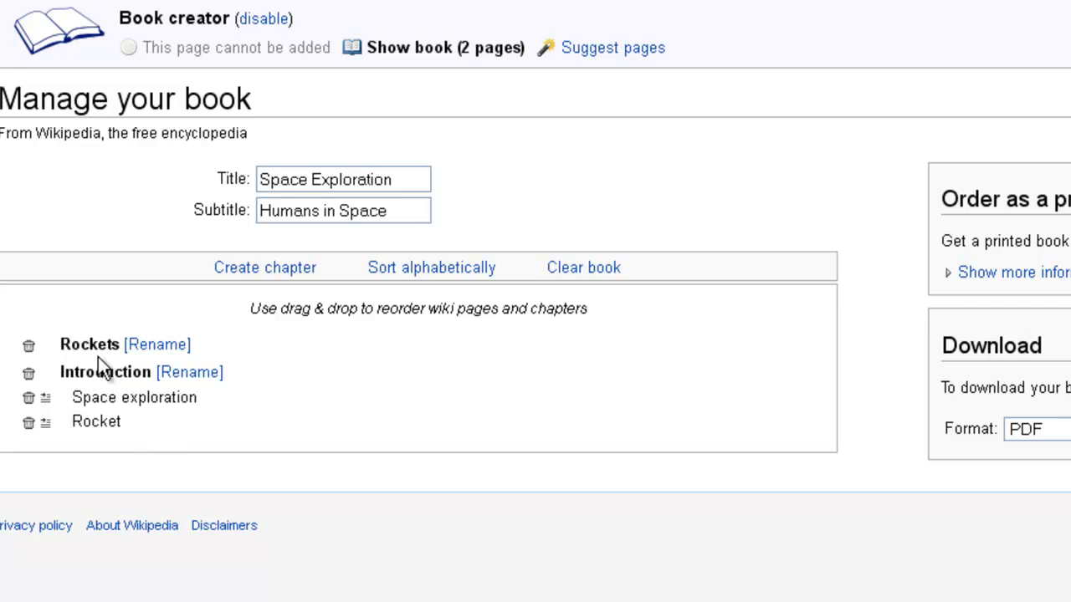
left_click_drag(103, 345, 108, 394)
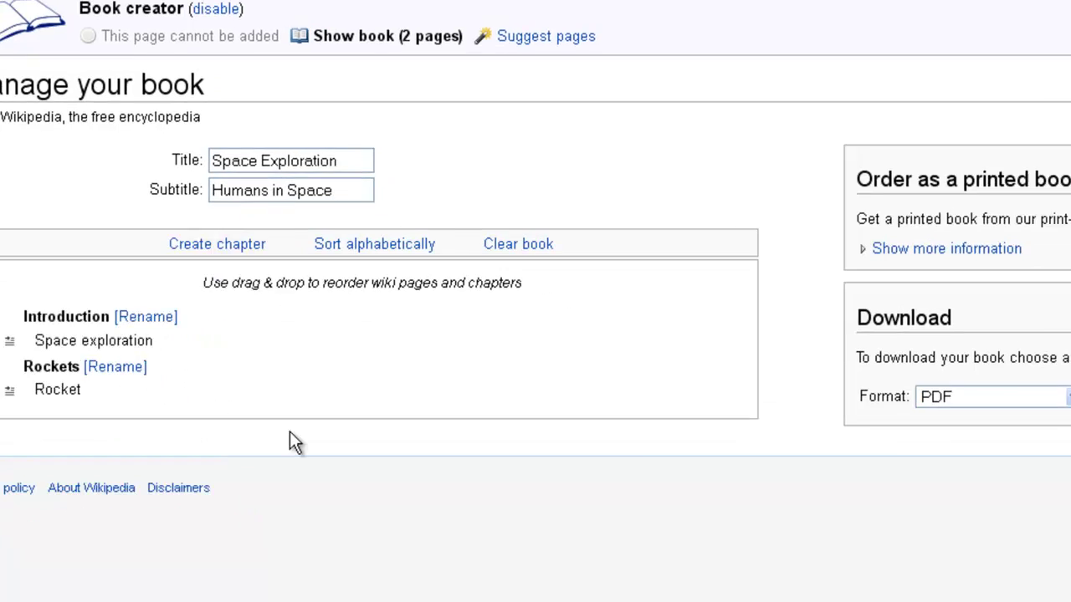
Step: Render the two-chapter book as PDF and open the resulting 48-page file
left_click(631, 249)
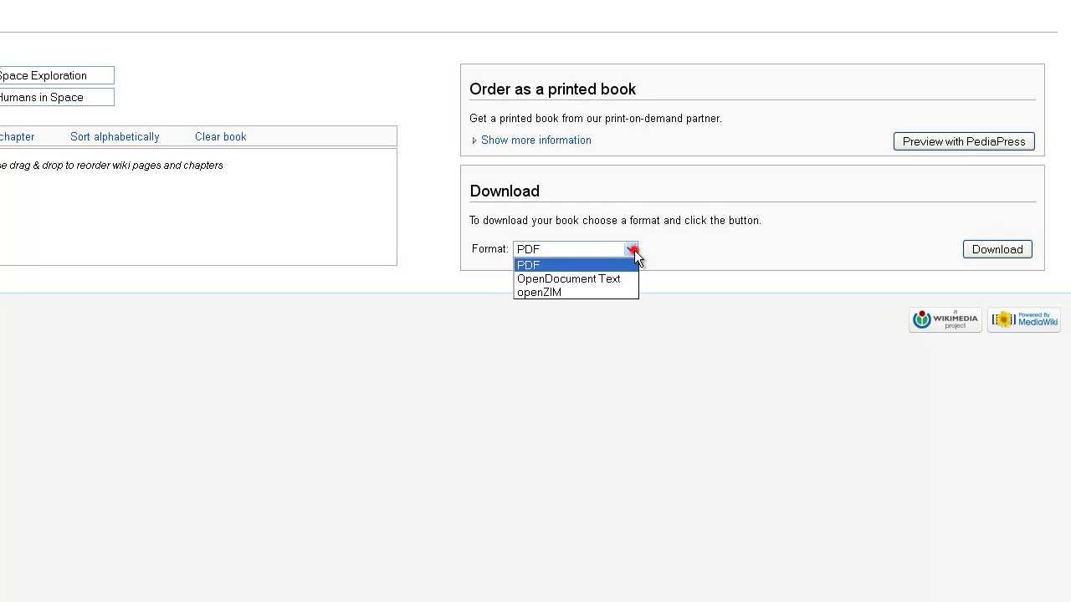
left_click(580, 266)
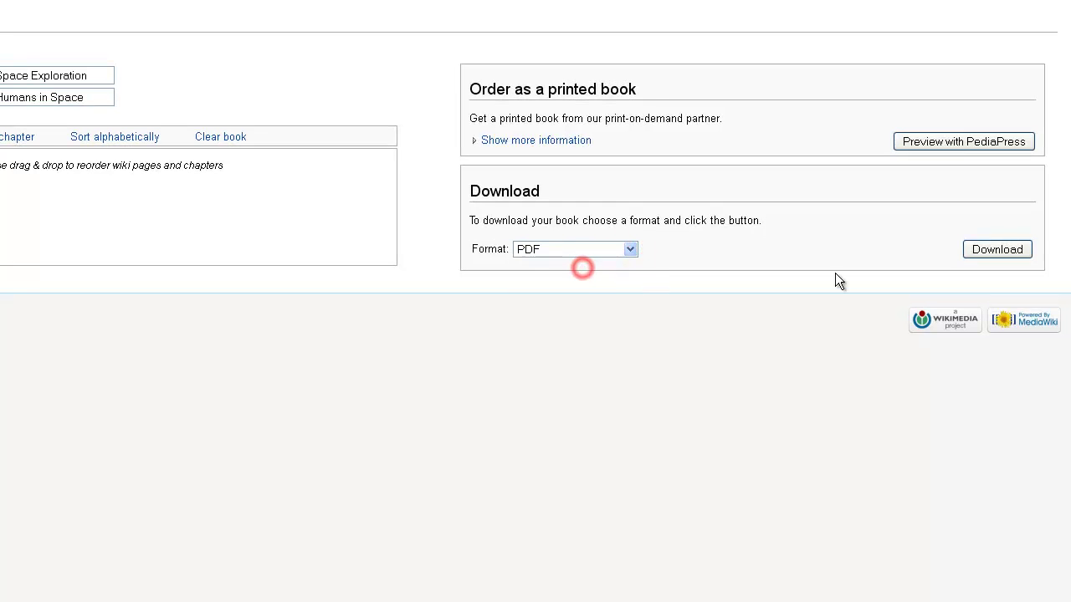
left_click(1004, 249)
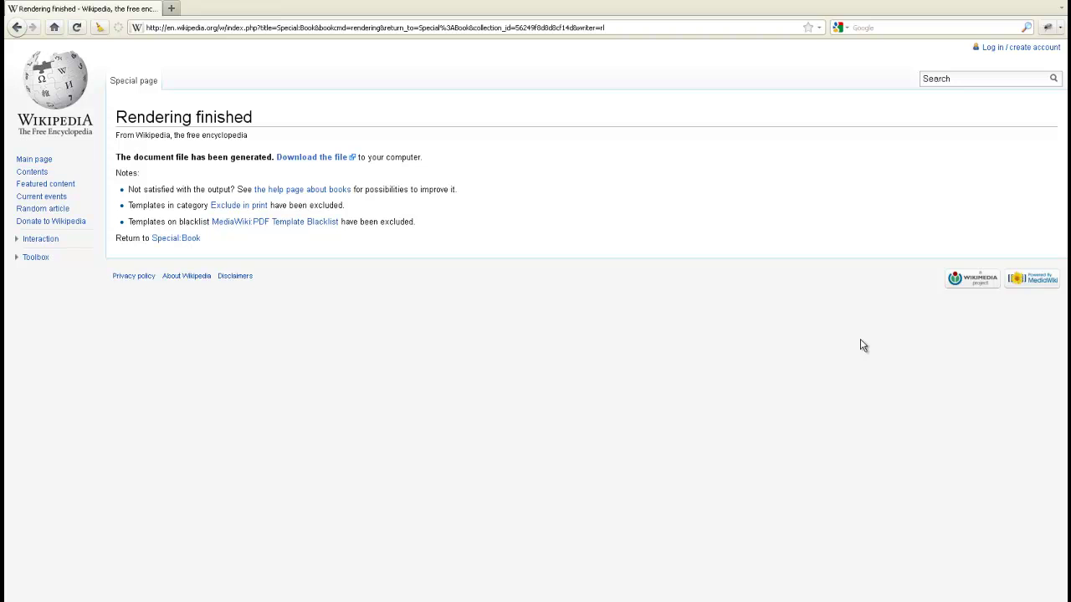
left_click(332, 160)
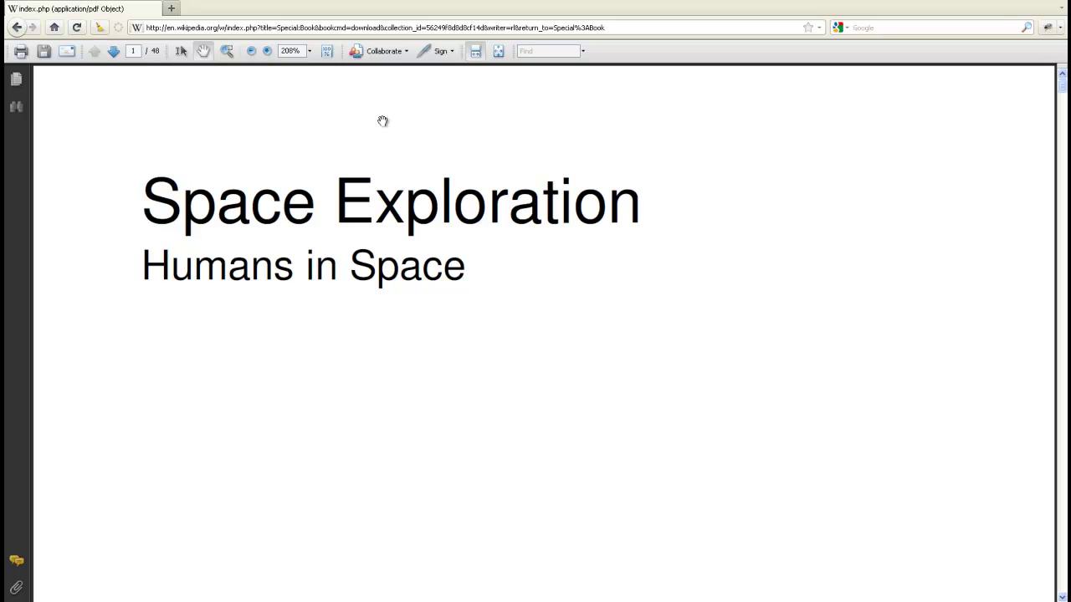
Step: Zoom the PDF out to 100% and scroll to the Contents page listing Introduction and Rockets
left_click(251, 51)
left_click(251, 51)
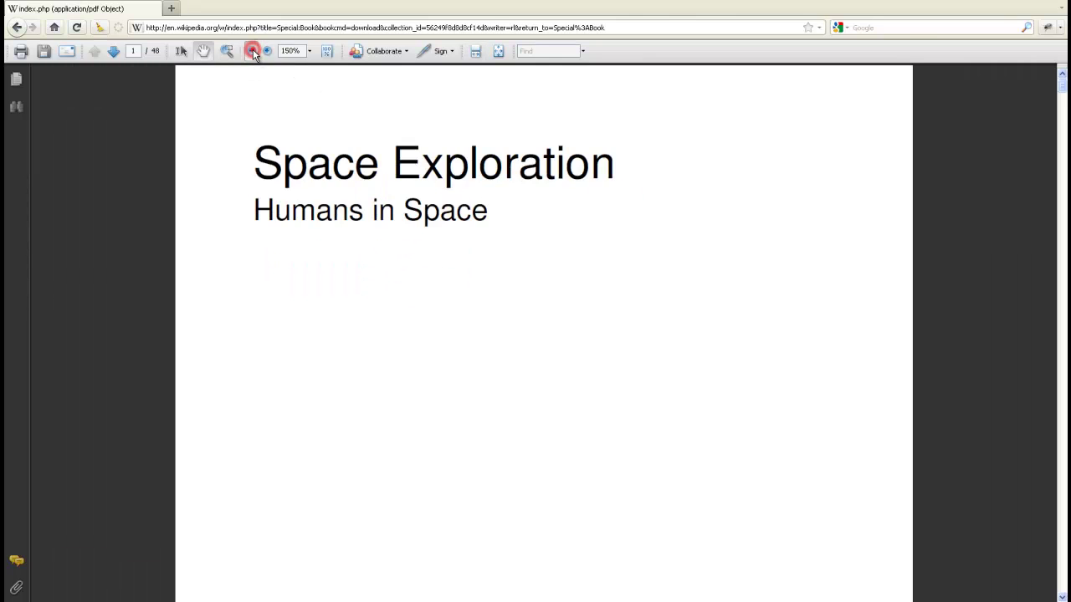
left_click(251, 51)
left_click(251, 51)
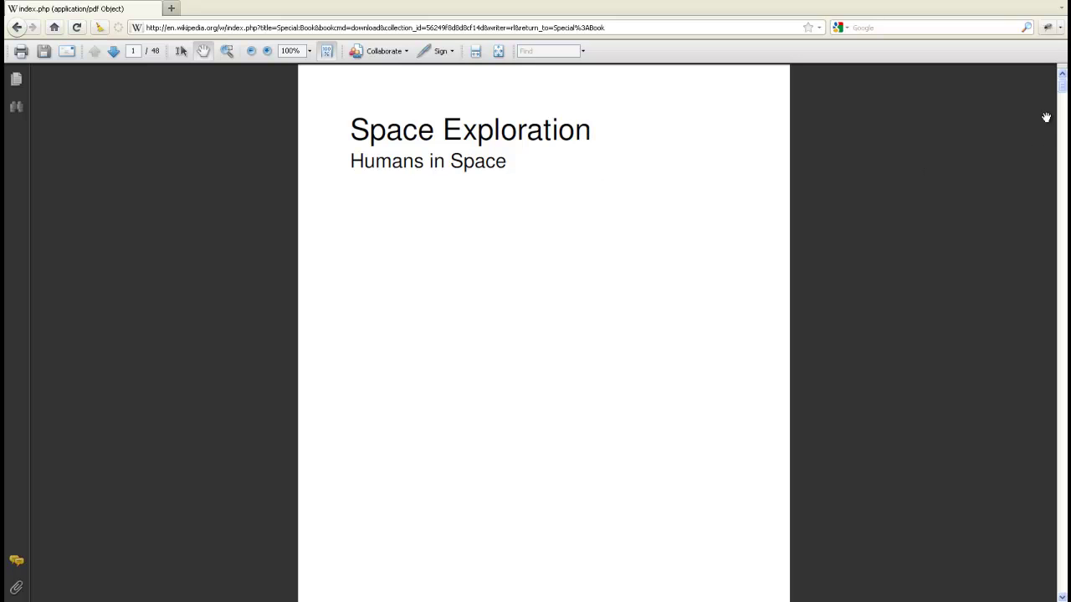
scroll(1064, 92, "down", 8)
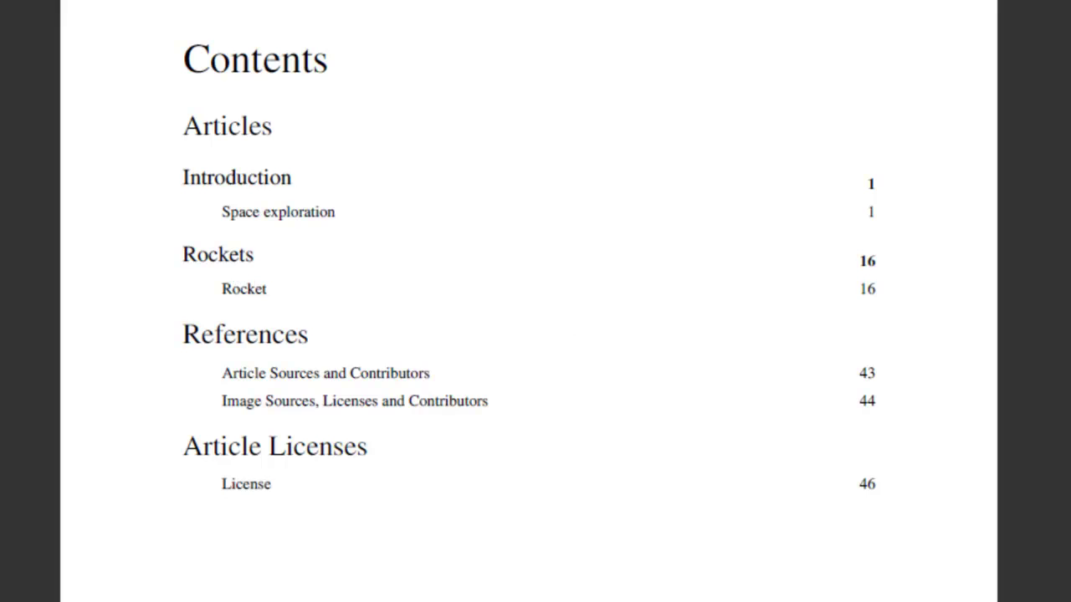
Step: Scroll down through the Rockets chapter pages, then back up to the title page
left_click_drag(1063, 84, 1063, 269)
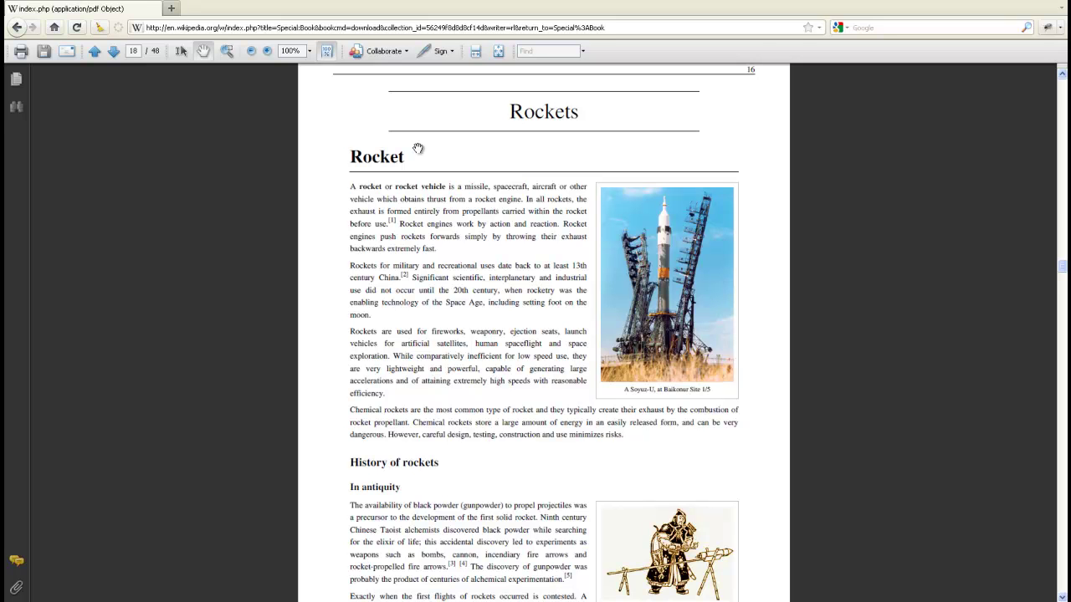
left_click_drag(1063, 269, 1070, 122)
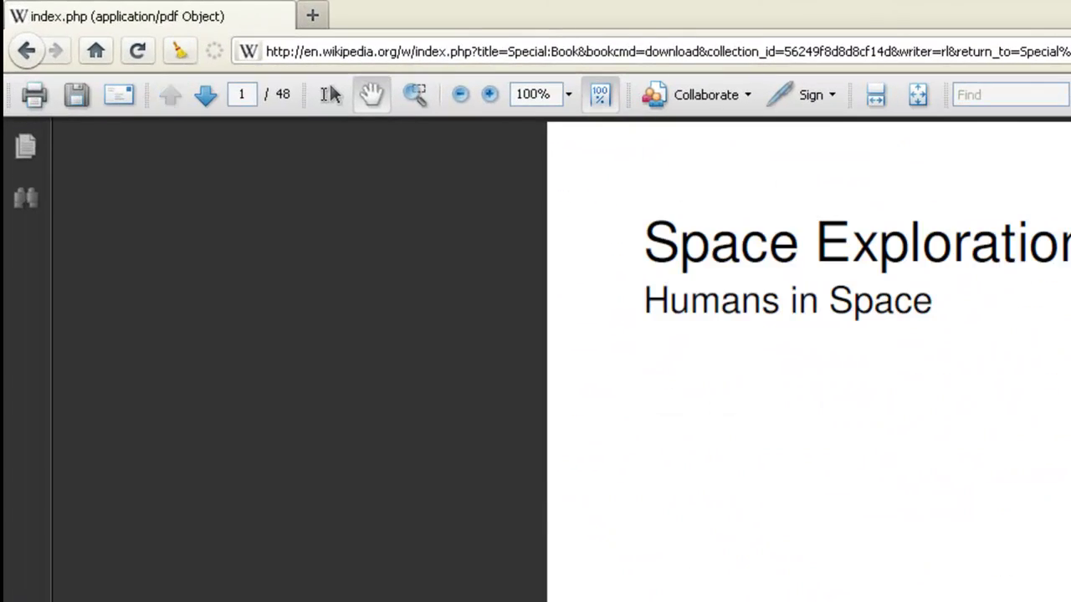